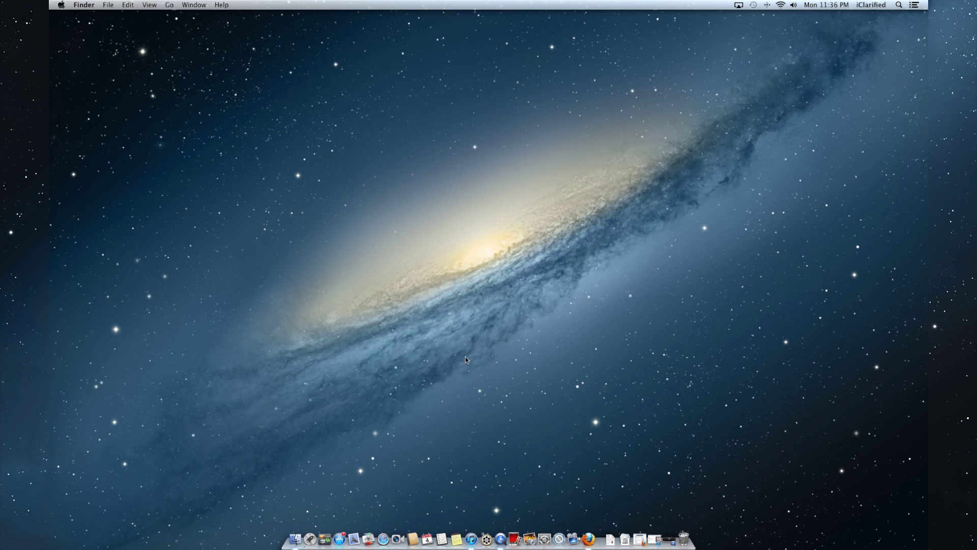
- Back up the iPhone 5 to this computer from its iTunes Summary page
{"action": "left_click", "coordinate": [469, 536]}
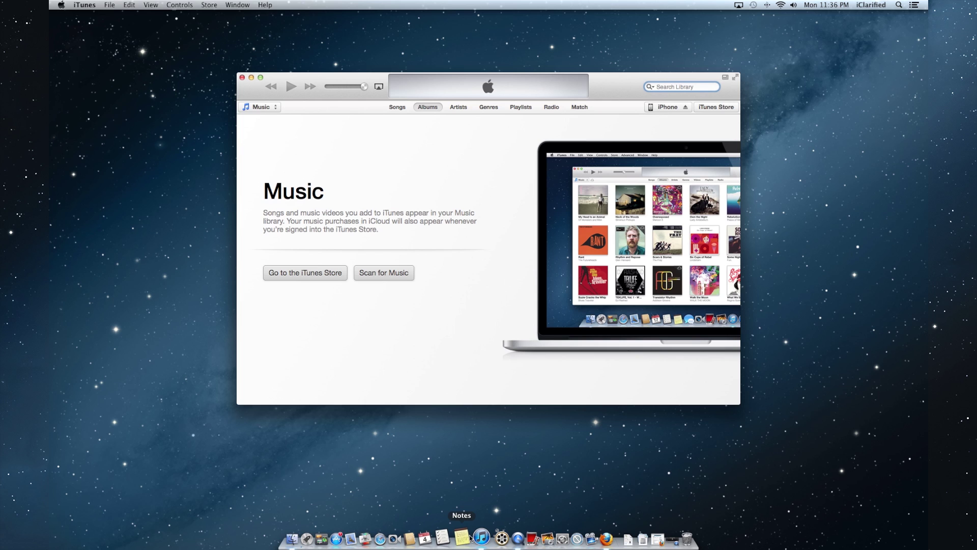
{"action": "left_click", "coordinate": [655, 108]}
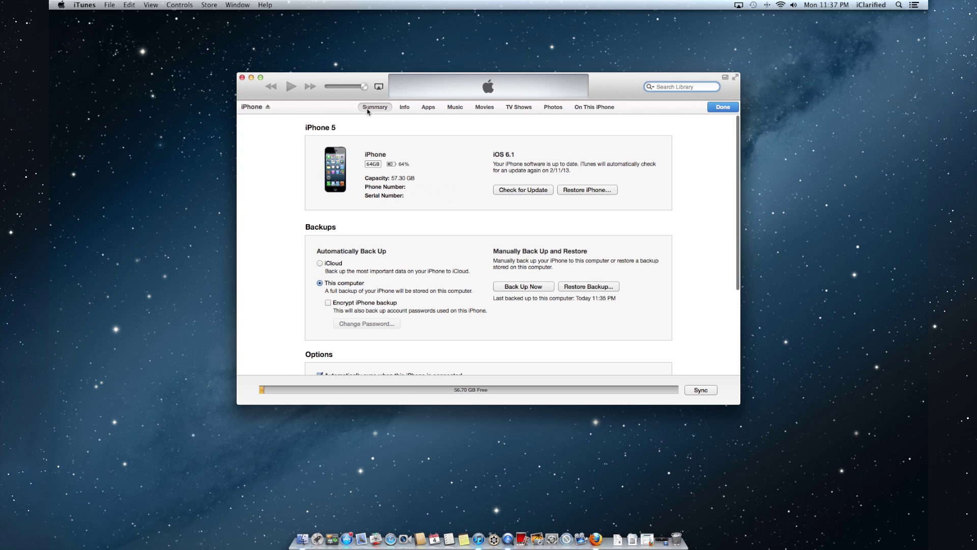
{"action": "left_click", "coordinate": [514, 288]}
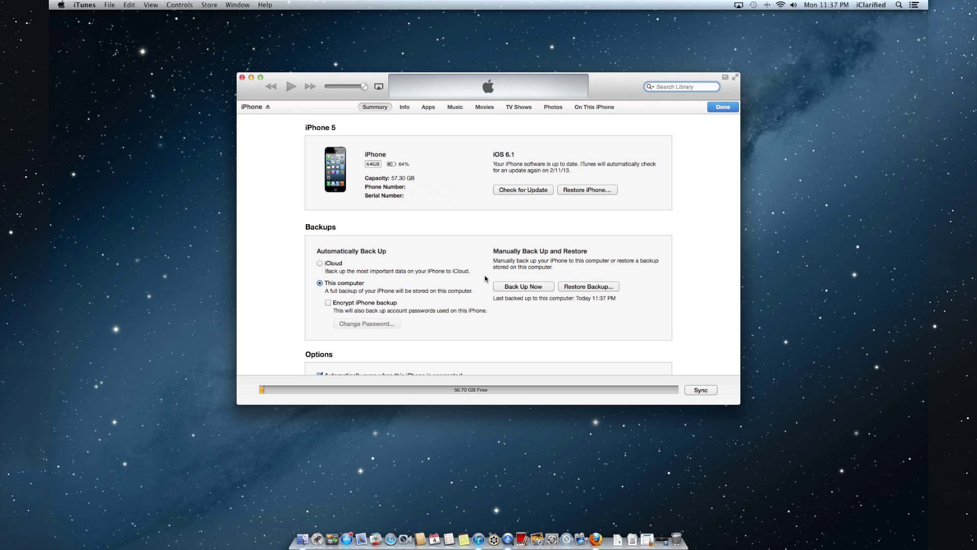
- Create a desktop folder named Pwnage, then bring the Firefox jailbreak guide forward
{"action": "right_click", "coordinate": [67, 34]}
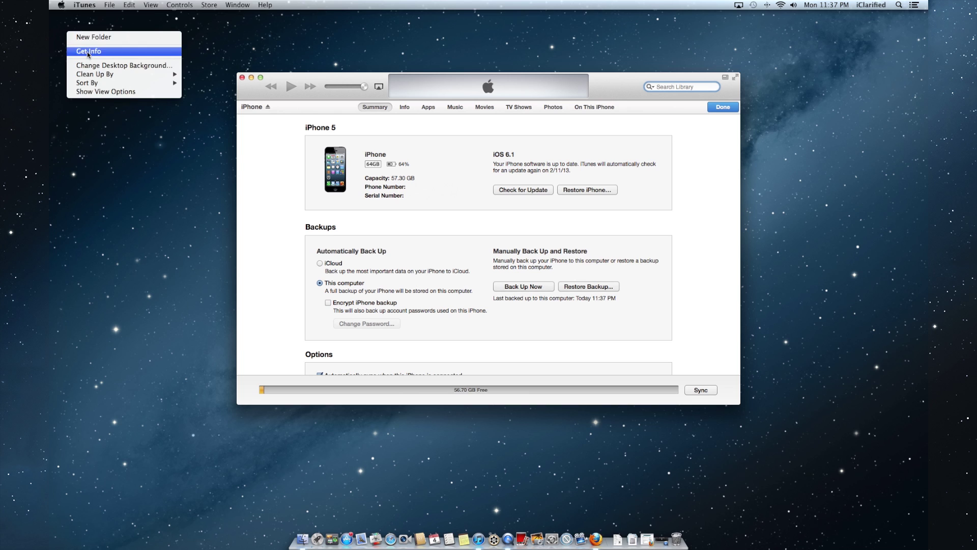
{"action": "left_click", "coordinate": [79, 37]}
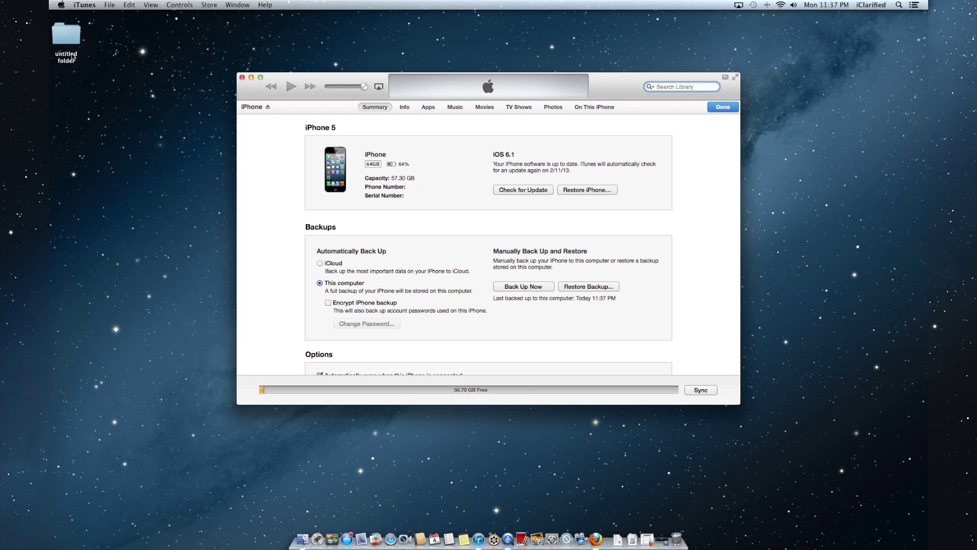
{"action": "left_click", "coordinate": [72, 58]}
{"action": "key", "text": "Return"}
{"action": "type", "text": "Pwnage"}
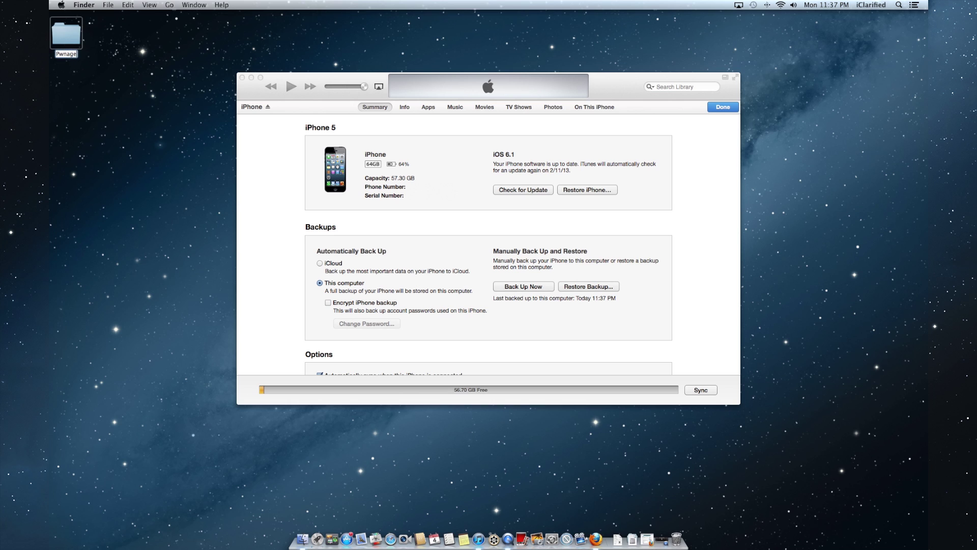
{"action": "key", "text": "Return"}
{"action": "left_click", "coordinate": [601, 543]}
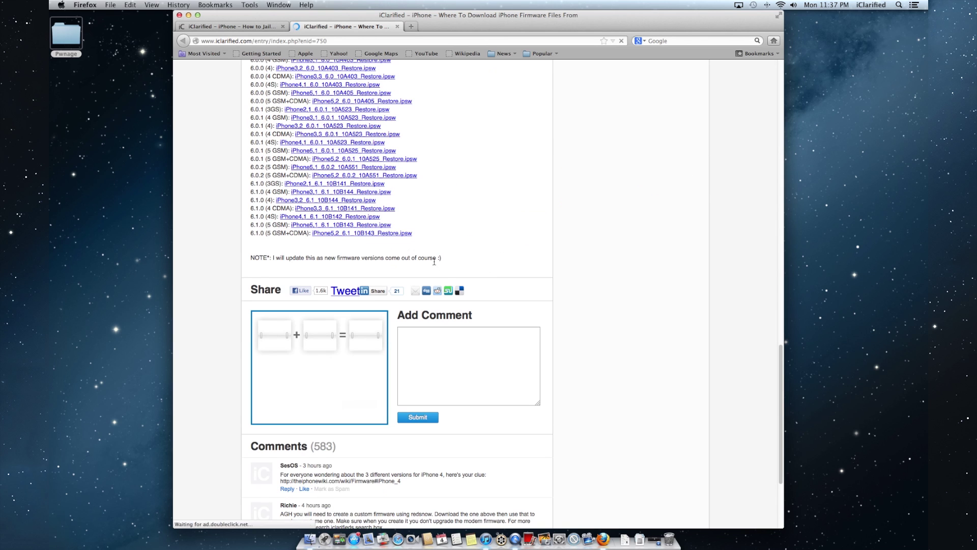
- Save the iPhone 5 GSM iOS 6.1 firmware (iPhone5,1_6.1_10B143_Restore.ipsw) into Desktop > Pwnage
{"action": "left_click", "coordinate": [345, 225]}
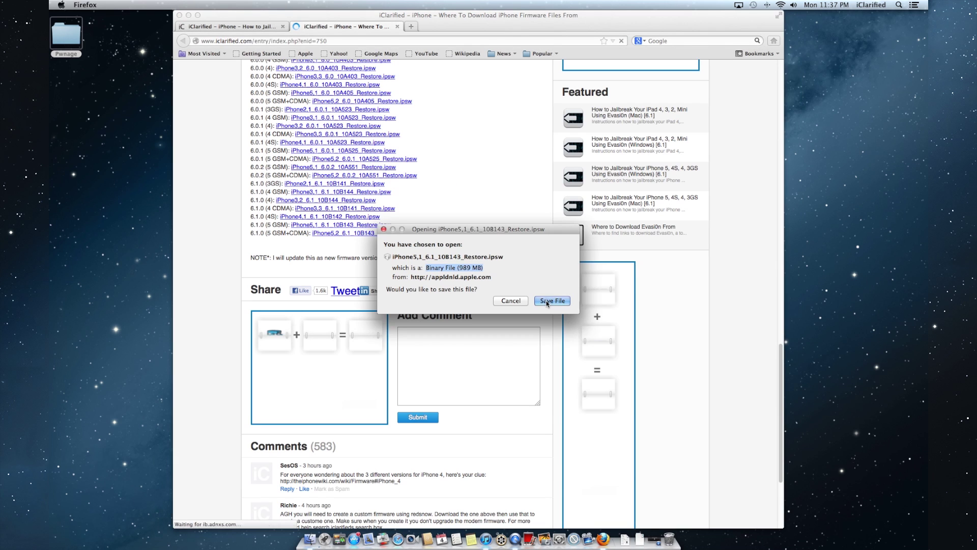
{"action": "left_click", "coordinate": [547, 301]}
{"action": "left_click", "coordinate": [555, 142]}
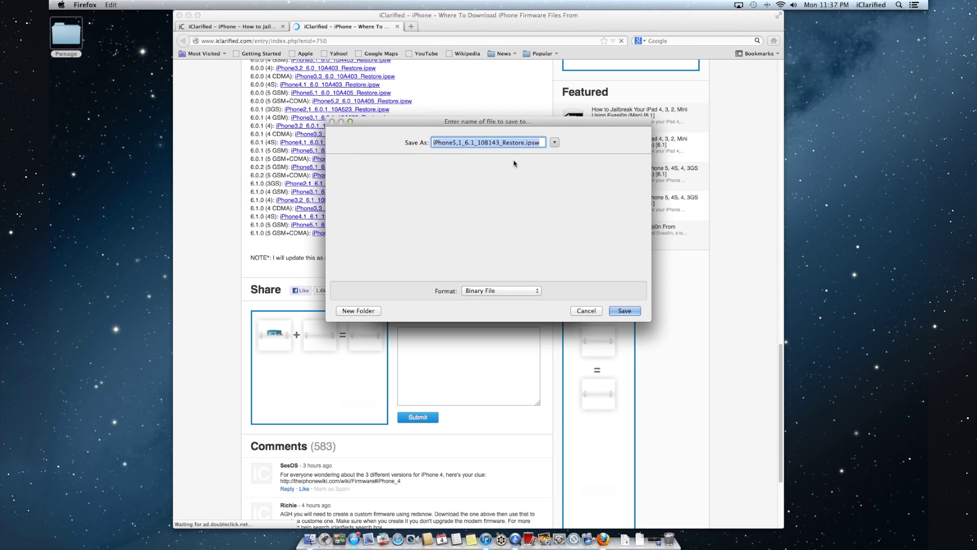
{"action": "left_click", "coordinate": [357, 200]}
{"action": "left_click", "coordinate": [443, 189]}
{"action": "left_click", "coordinate": [625, 311]}
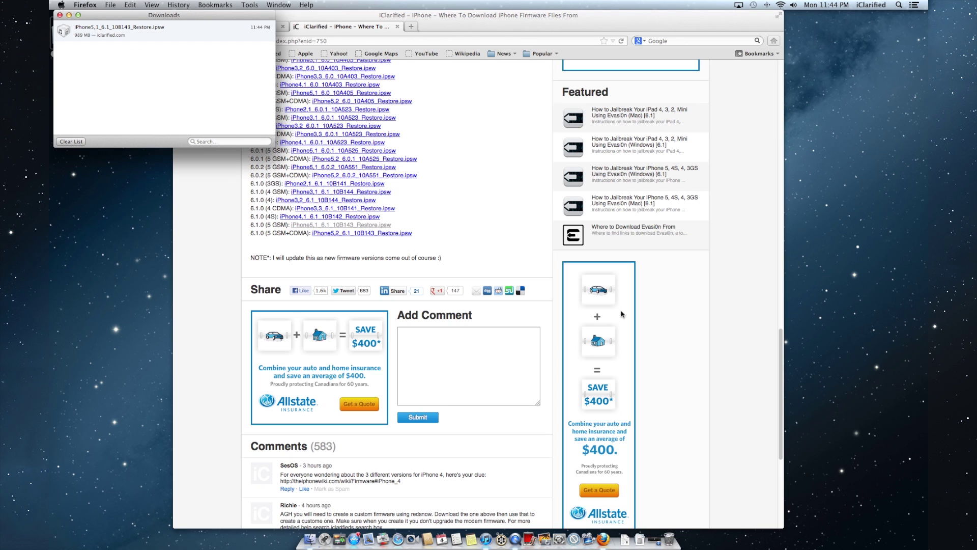
- Close the downloads list and the firmware tab, and minimize Firefox to reveal iTunes
{"action": "left_click", "coordinate": [60, 16]}
{"action": "left_click", "coordinate": [397, 26]}
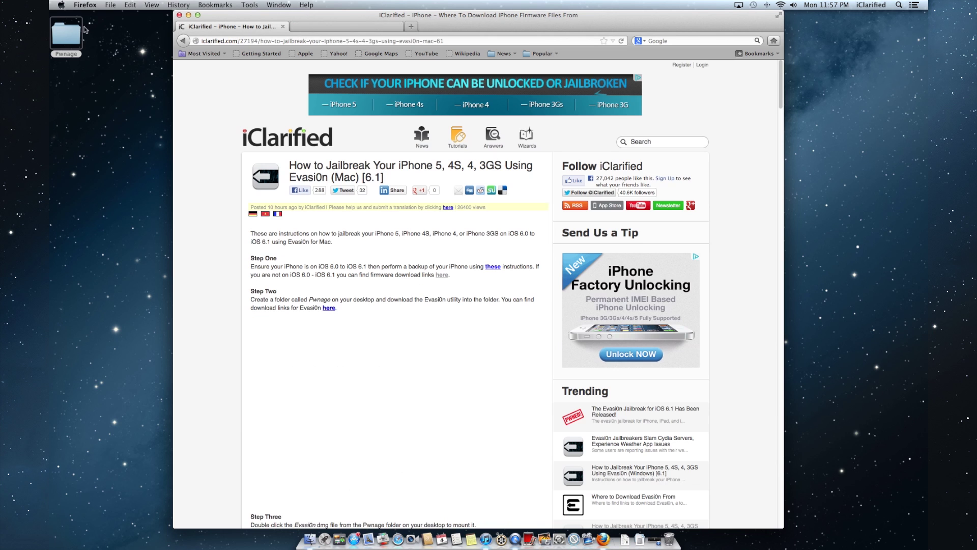
{"action": "left_click", "coordinate": [189, 15]}
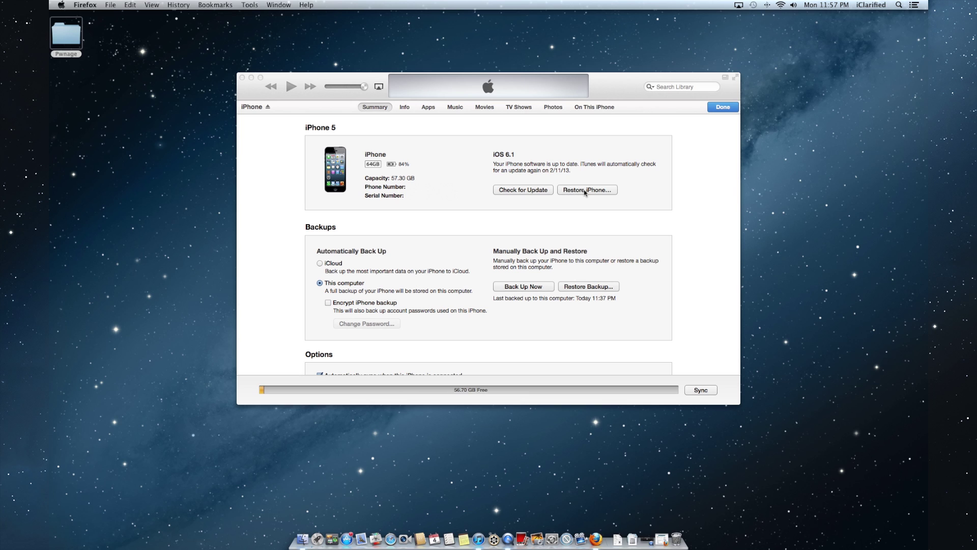
- Restore the iPhone using the iOS 6.1 10B143 .ipsw file from the Pwnage folder
{"action": "left_click", "coordinate": [584, 191], "text": "alt"}
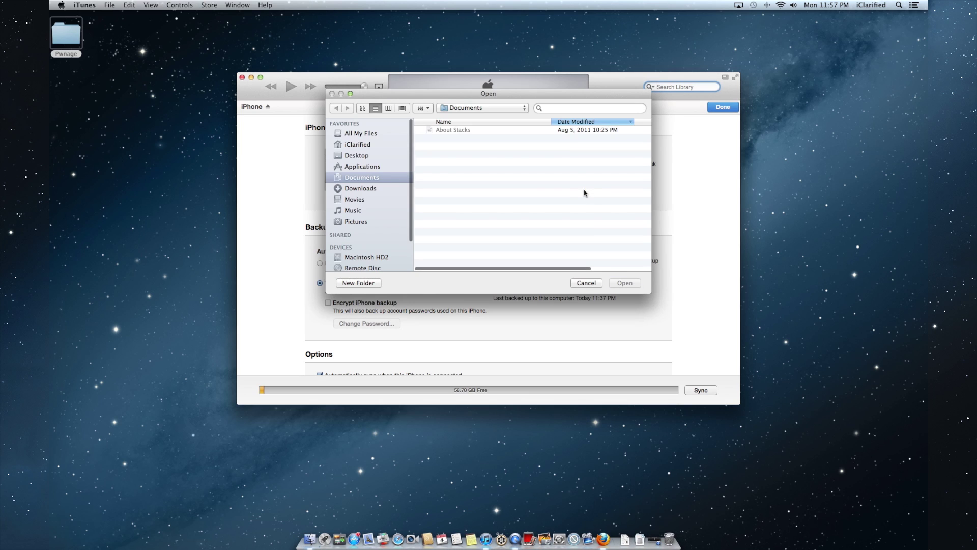
{"action": "left_click", "coordinate": [358, 156]}
{"action": "left_click", "coordinate": [456, 143]}
{"action": "double_click", "coordinate": [456, 142]}
{"action": "left_click", "coordinate": [456, 141]}
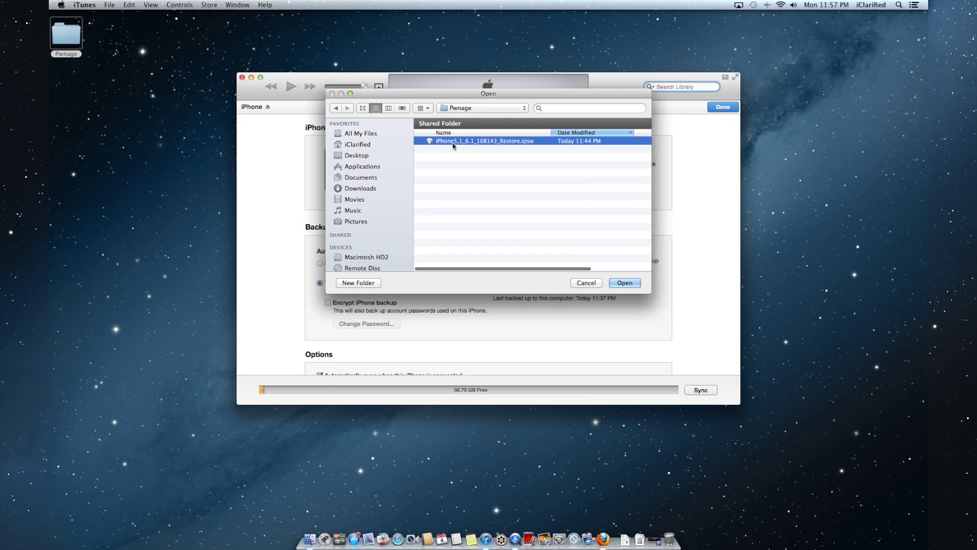
{"action": "left_click", "coordinate": [625, 283]}
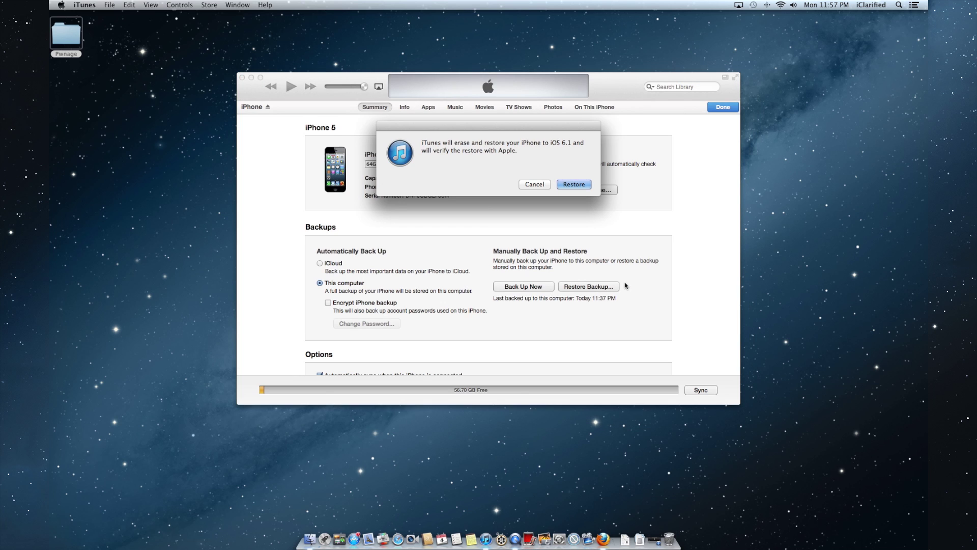
{"action": "left_click", "coordinate": [574, 184]}
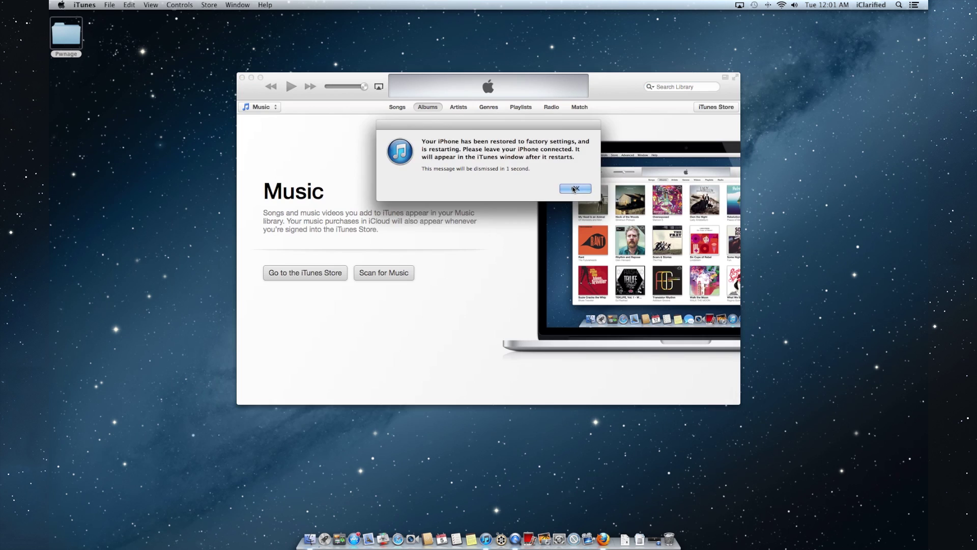
- Dismiss the factory-settings-restored notice, minimize iTunes and return to the Firefox guide
{"action": "left_click", "coordinate": [574, 188]}
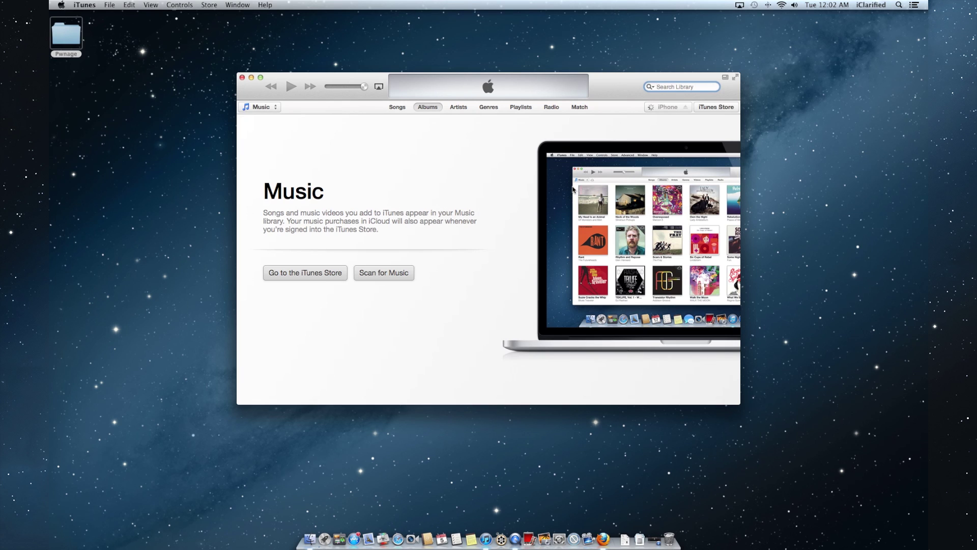
{"action": "left_click", "coordinate": [251, 78]}
{"action": "left_click", "coordinate": [596, 540]}
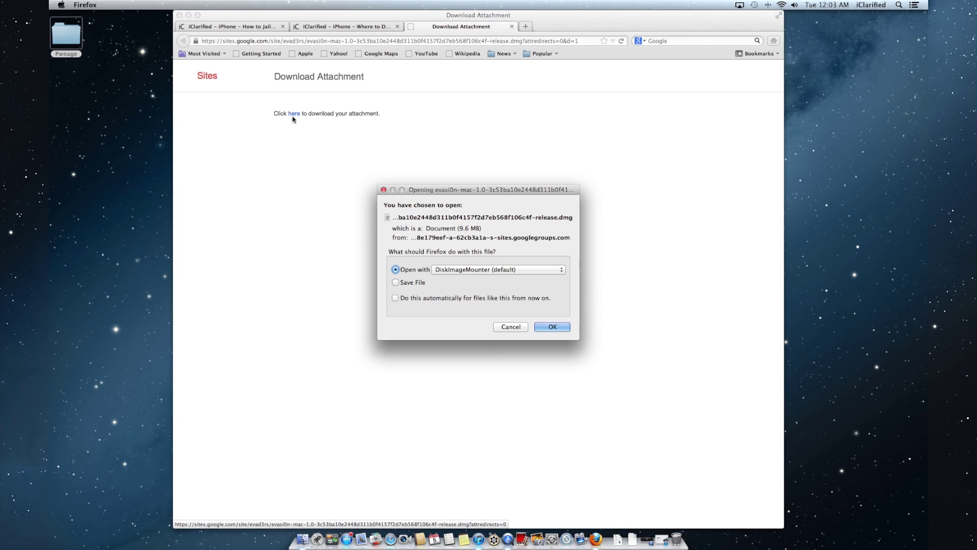
- Save the evasi0n-mac-1.0 release .dmg into the desktop Pwnage folder
{"action": "left_click", "coordinate": [396, 282]}
{"action": "left_click", "coordinate": [552, 326]}
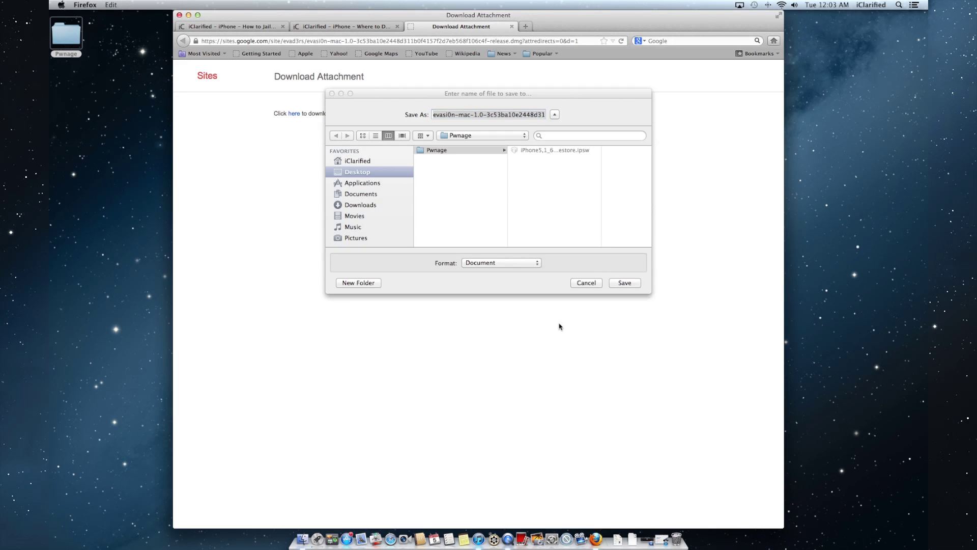
{"action": "left_click", "coordinate": [620, 282]}
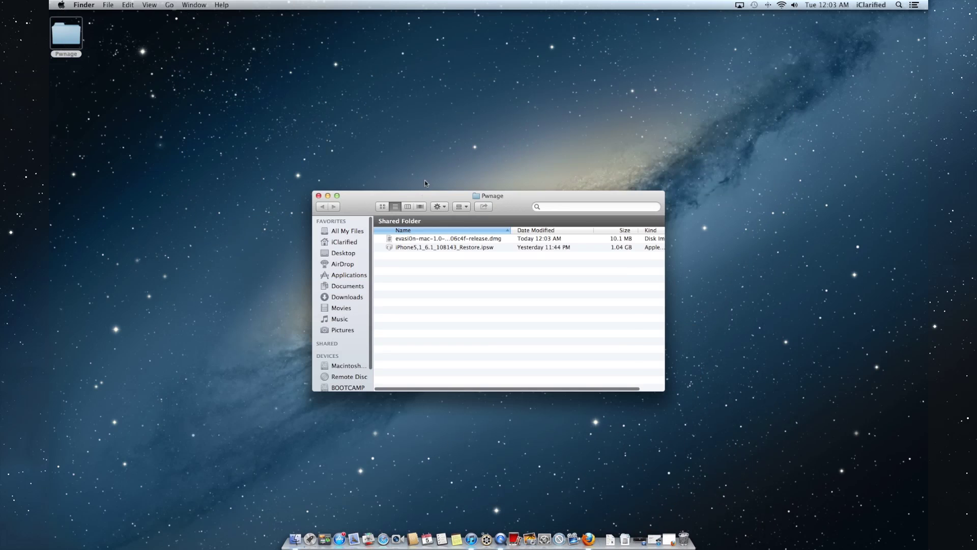
- Mount the evasi0n disk image and copy the evasi0n app into Pwnage
{"action": "double_click", "coordinate": [448, 241]}
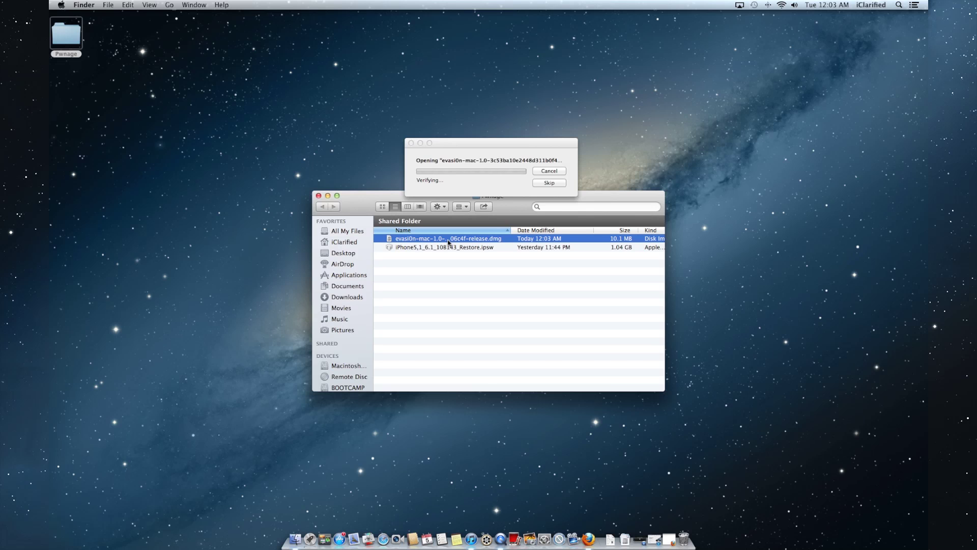
{"action": "left_click_drag", "start_coordinate": [436, 204], "coordinate": [420, 274]}
{"action": "left_click", "coordinate": [323, 293]}
- Launch evasi0n from Pwnage, allowing the unidentified-developer app to run
{"action": "left_click", "coordinate": [383, 206]}
{"action": "left_click", "coordinate": [405, 245]}
{"action": "right_click", "coordinate": [410, 244]}
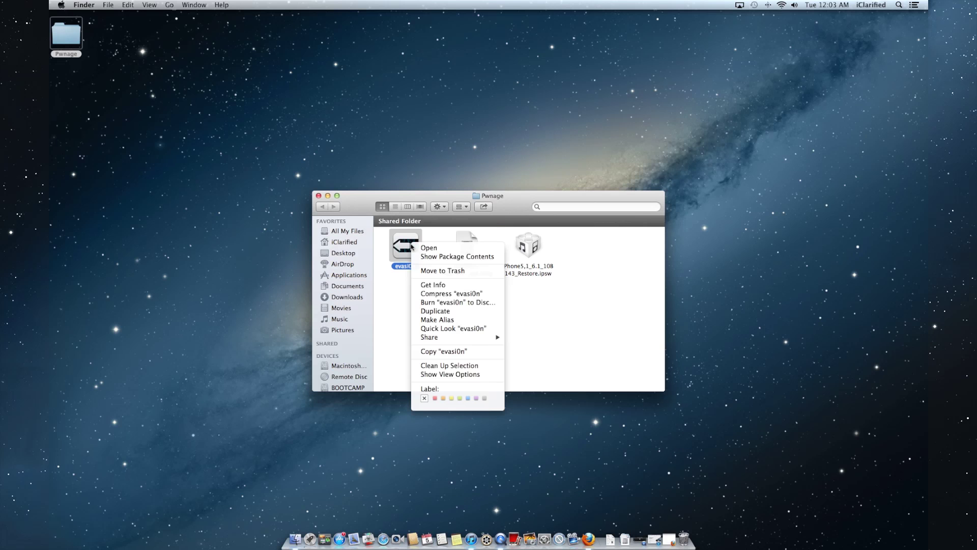
{"action": "left_click", "coordinate": [458, 248]}
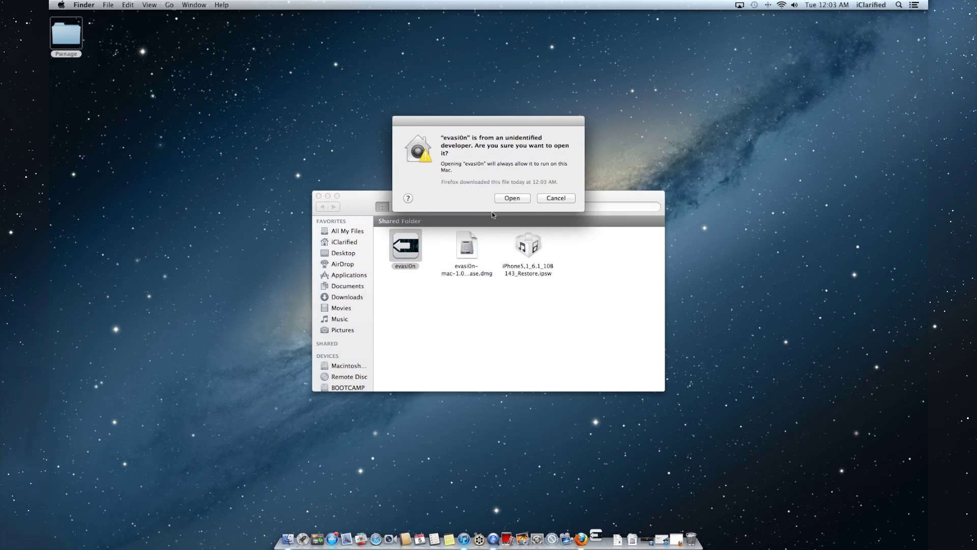
{"action": "left_click", "coordinate": [510, 200]}
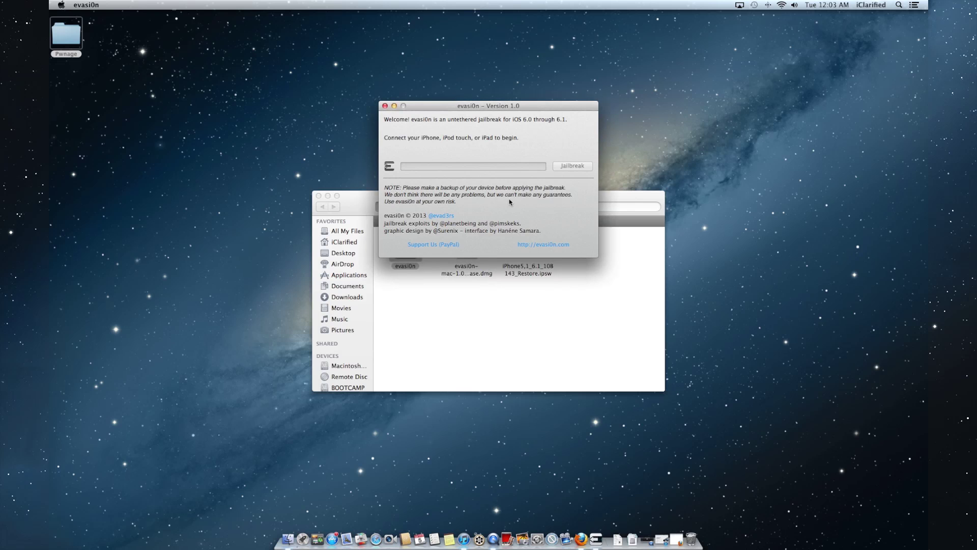
- Minimize Finder and run the evasi0n jailbreak until it reports Jailbreak complete
{"action": "left_click", "coordinate": [327, 197]}
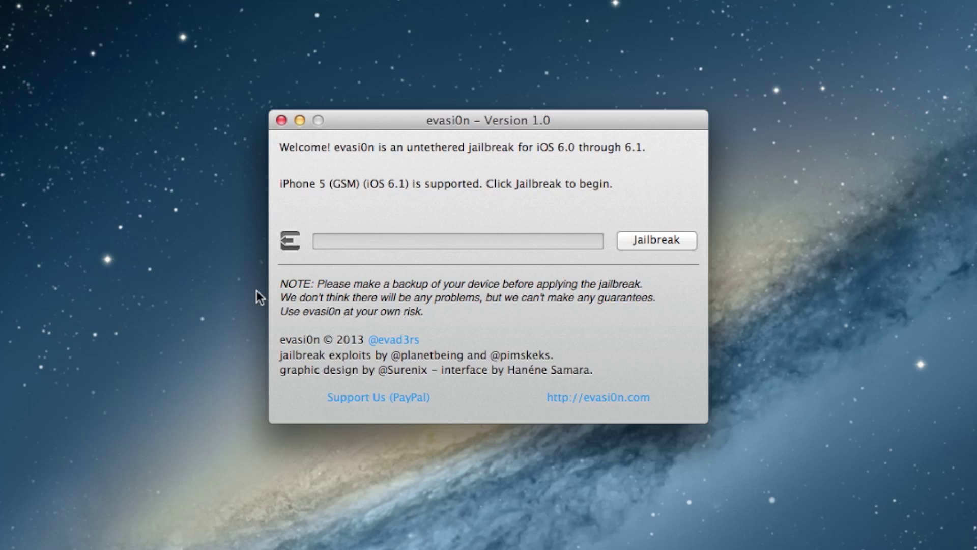
{"action": "left_click", "coordinate": [676, 245]}
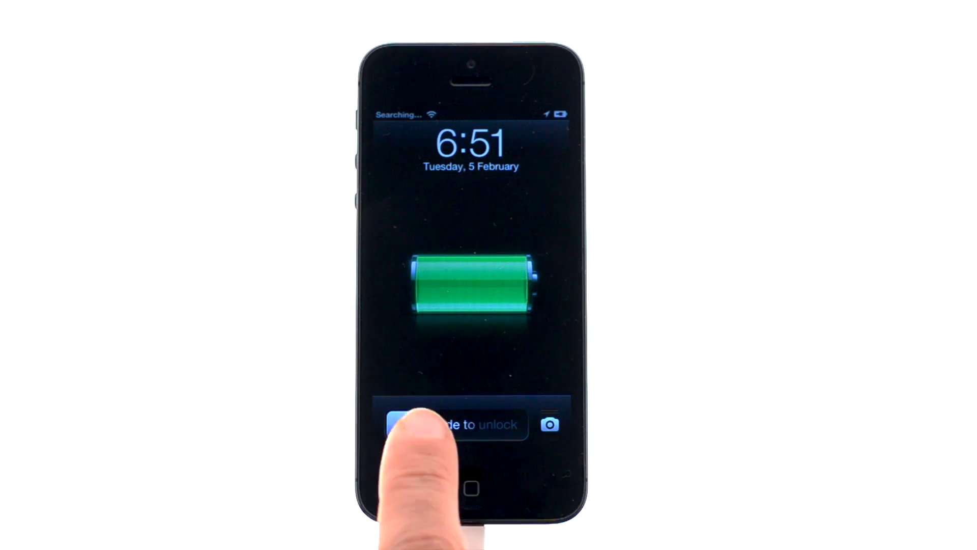
- Slide to unlock the rebooted iPhone and swipe to the second home page showing Cydia
{"action": "left_click_drag", "start_coordinate": [402, 424], "coordinate": [505, 424]}
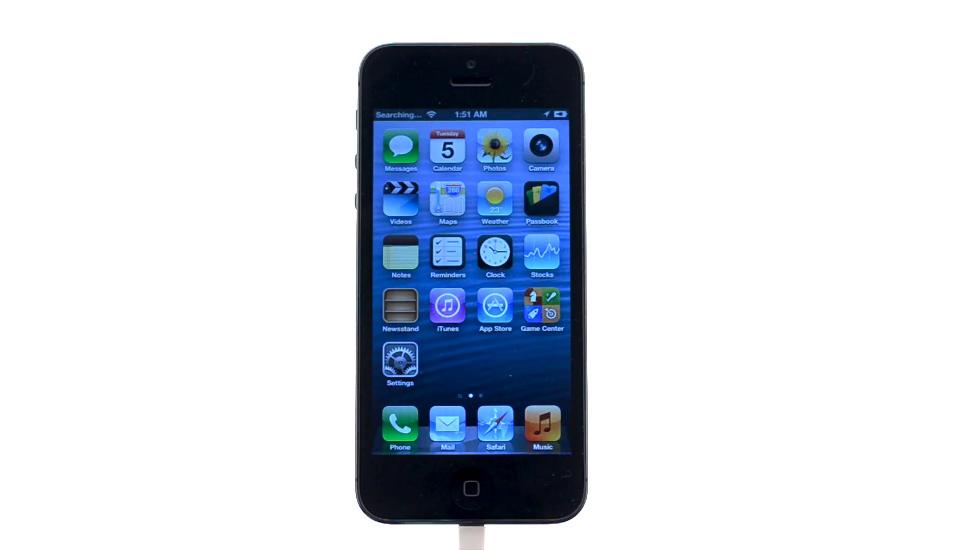
{"action": "left_click_drag", "start_coordinate": [523, 371], "coordinate": [417, 371]}
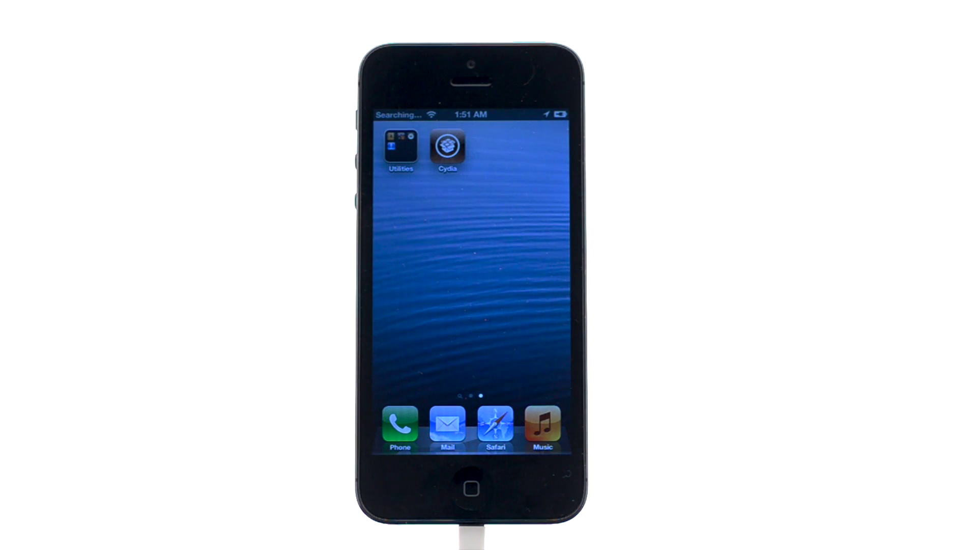